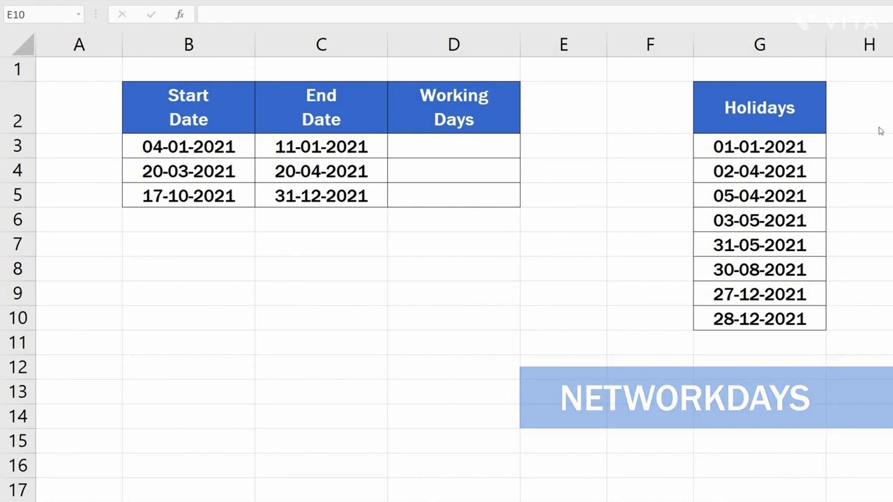
Start a NETWORKDAYS formula in D3 with B3 as the start date and C3 as the end date
click(495, 149)
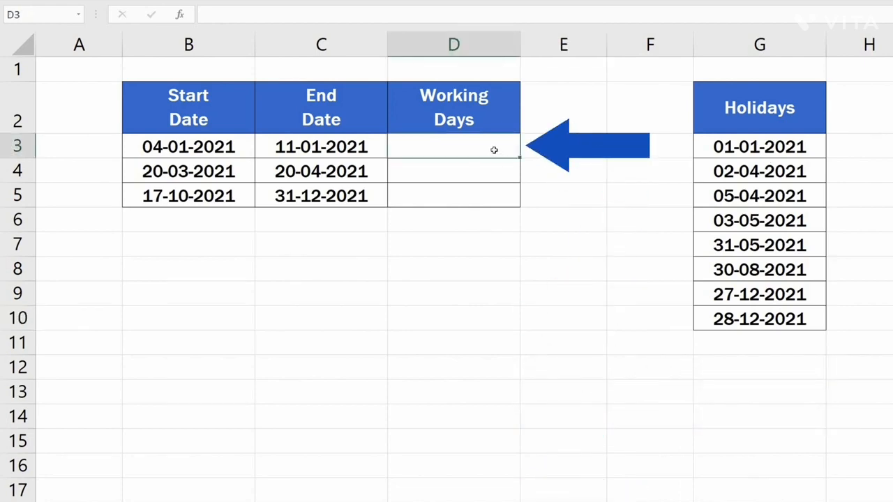
text(=)
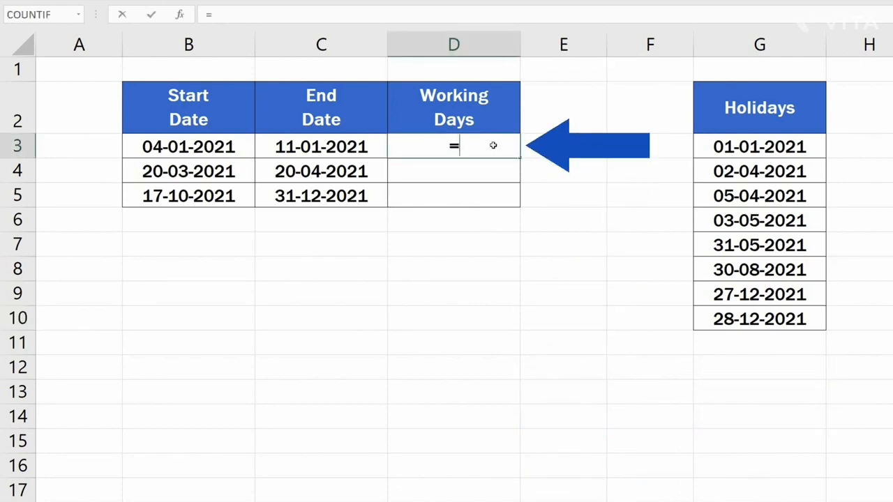
text(net)
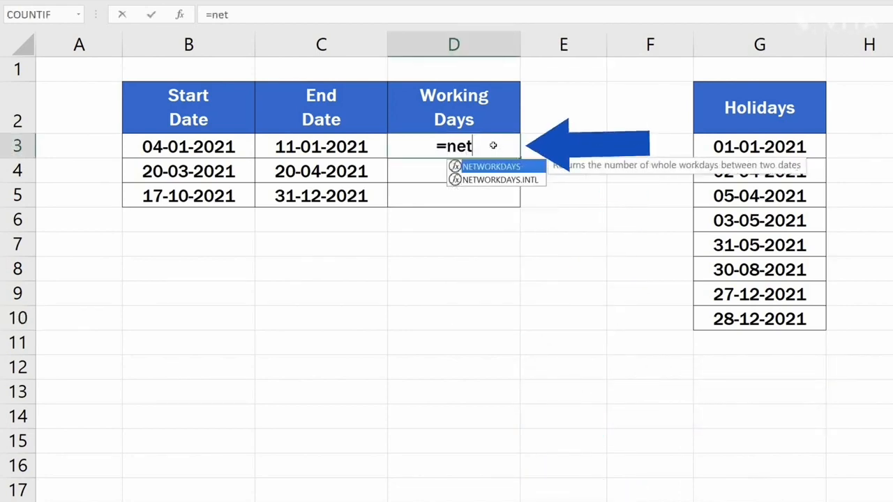
double_click(521, 171)
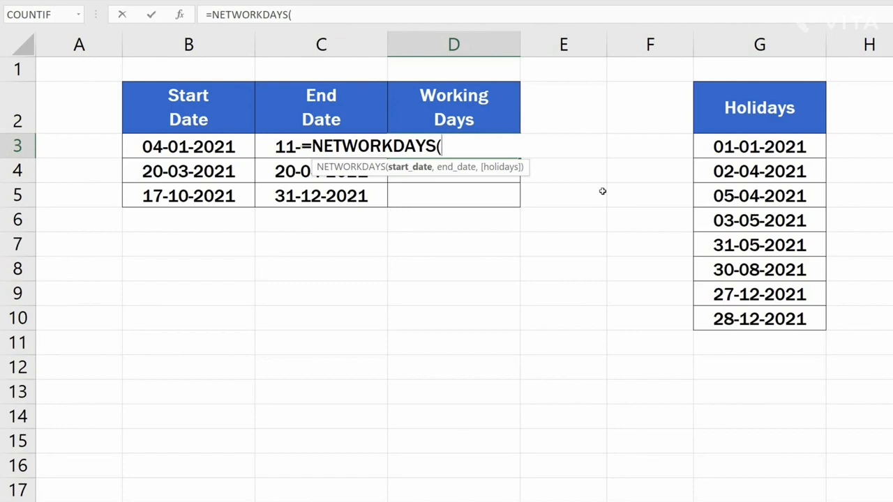
click(193, 146)
text(,)
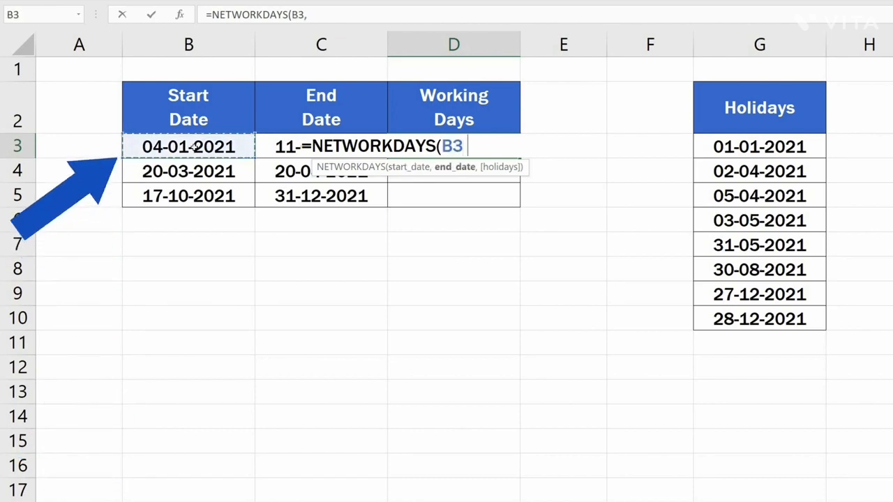
click(268, 146)
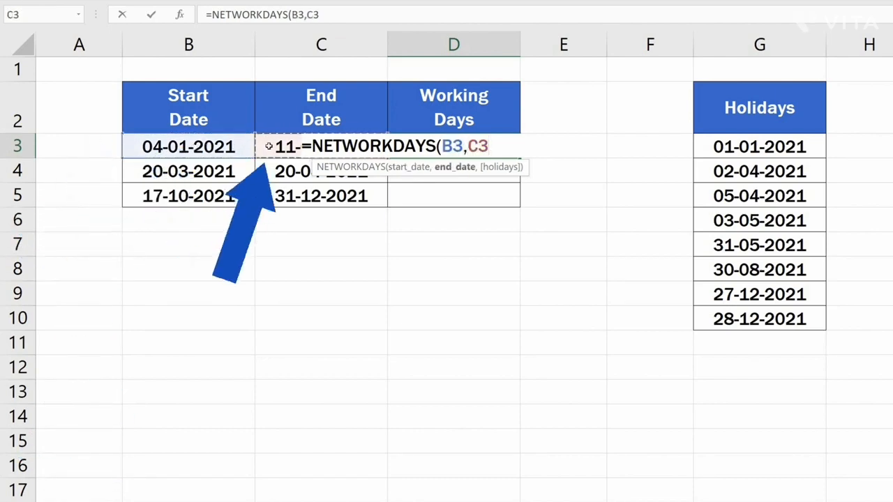
text(,)
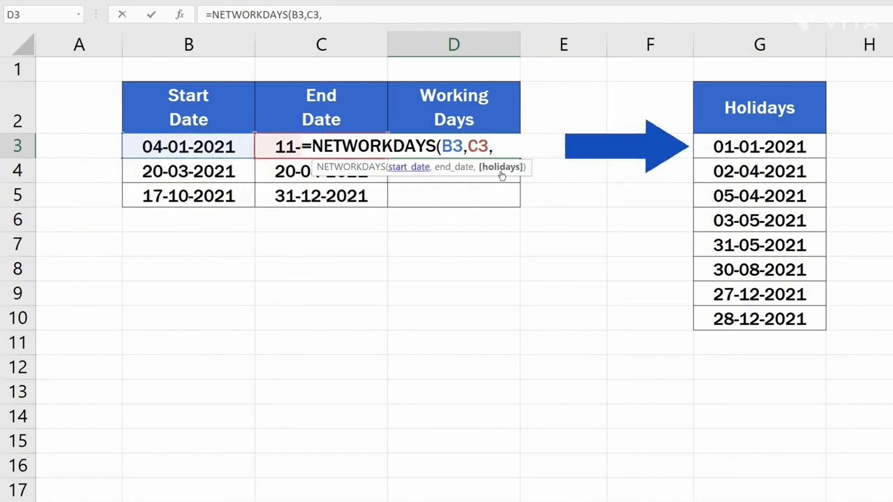
Complete the D3 formula with the holiday list as the absolute range $G$3:$G$10
click(719, 147)
drag(725, 176, 813, 323)
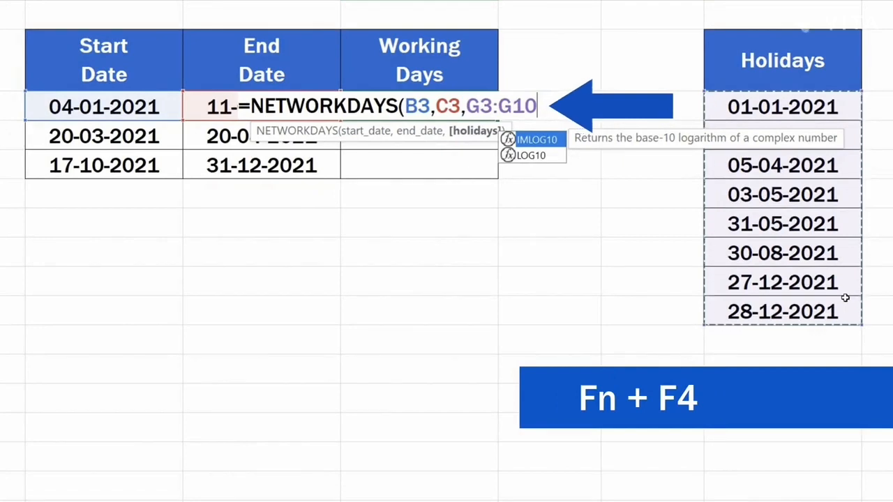
key(F4)
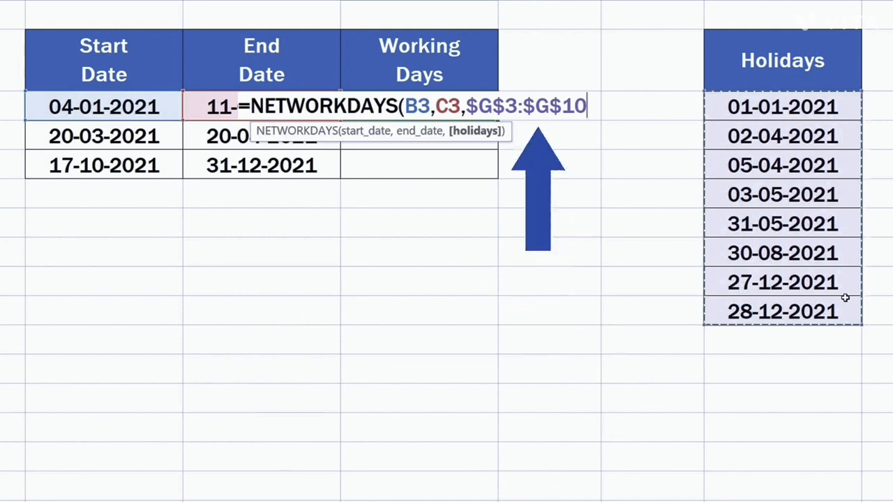
text())
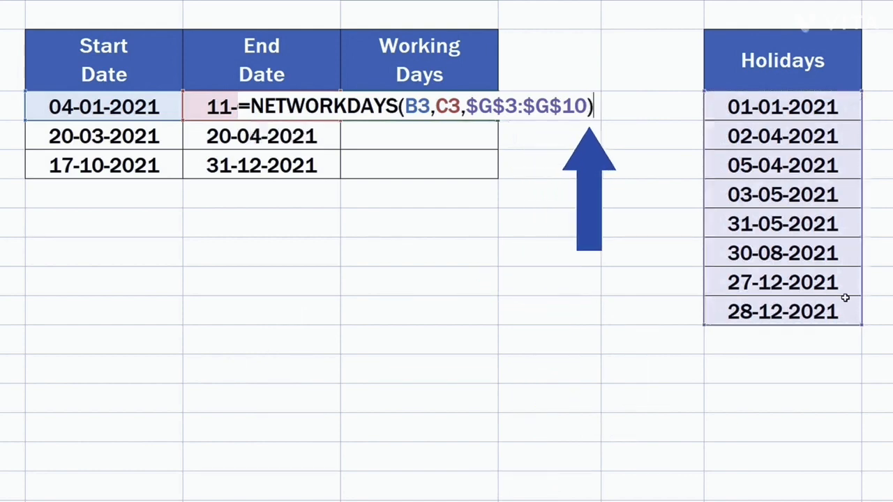
key(Return)
key(Down)
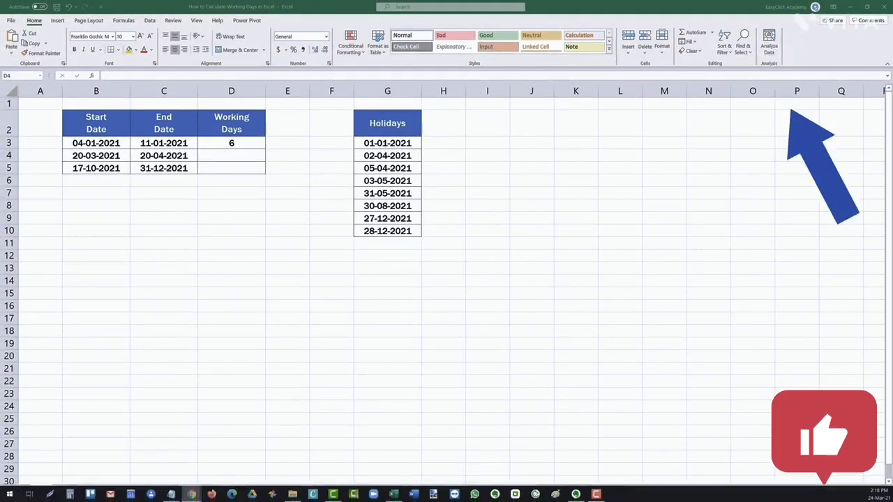
Look up January 2021 in the system calendar to check the first row's date range
click(877, 494)
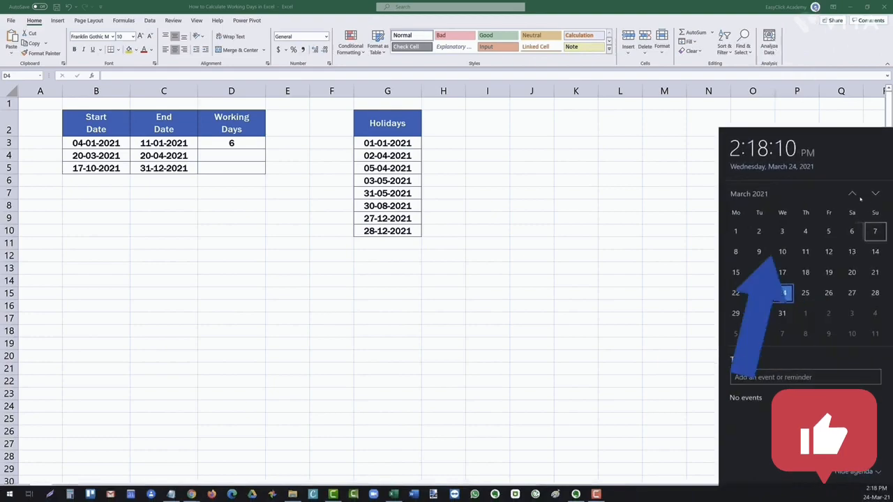
click(837, 89)
click(838, 89)
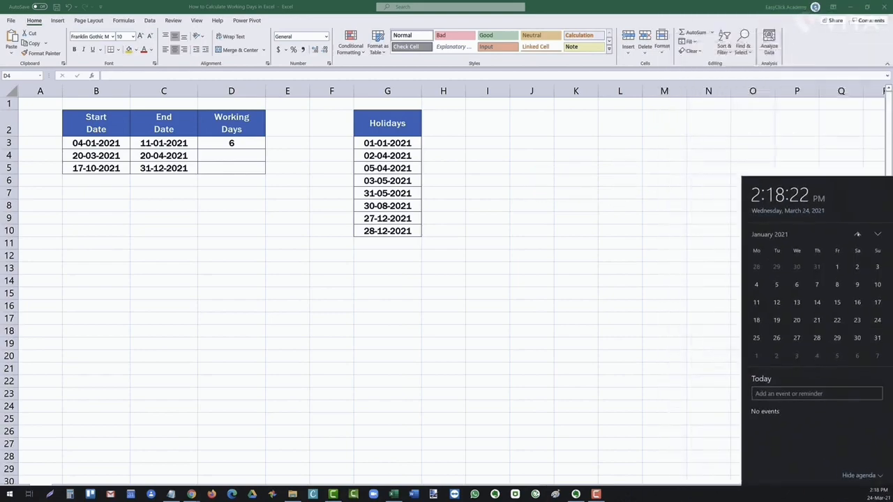
click(710, 309)
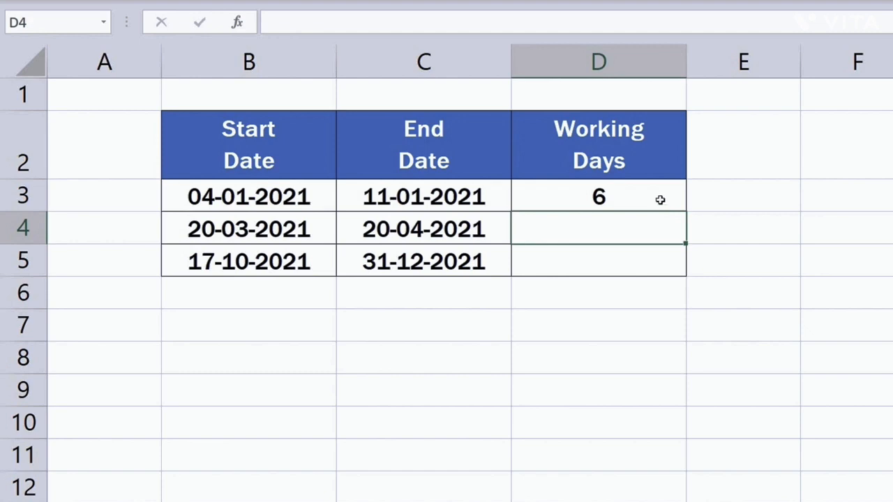
Change the start date argument of the D3 formula to B3+1 so the starting day is excluded
click(660, 200)
double_click(660, 199)
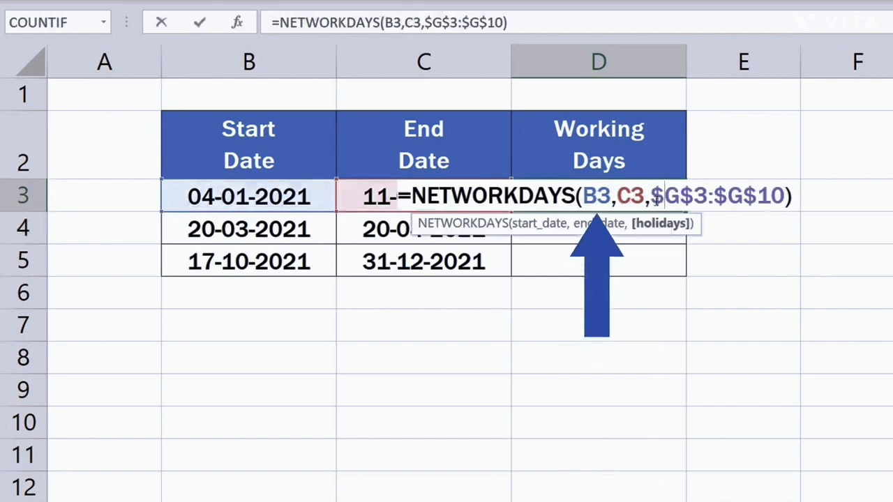
click(612, 196)
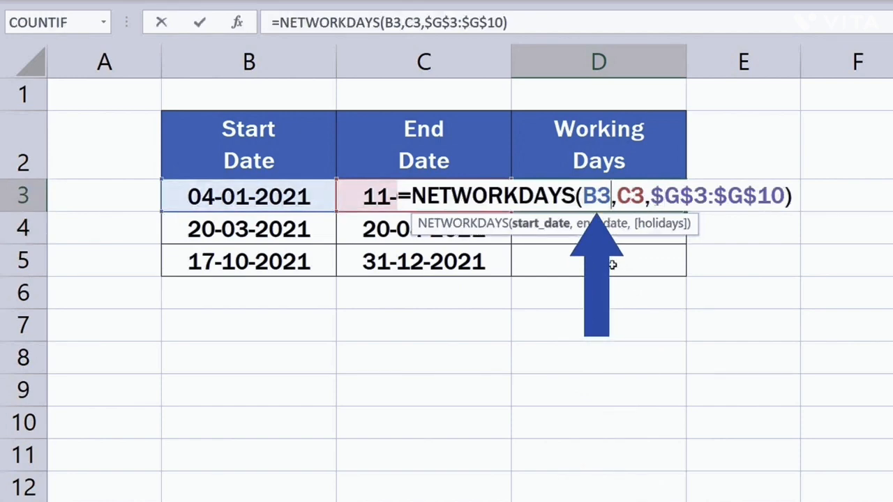
text(+1)
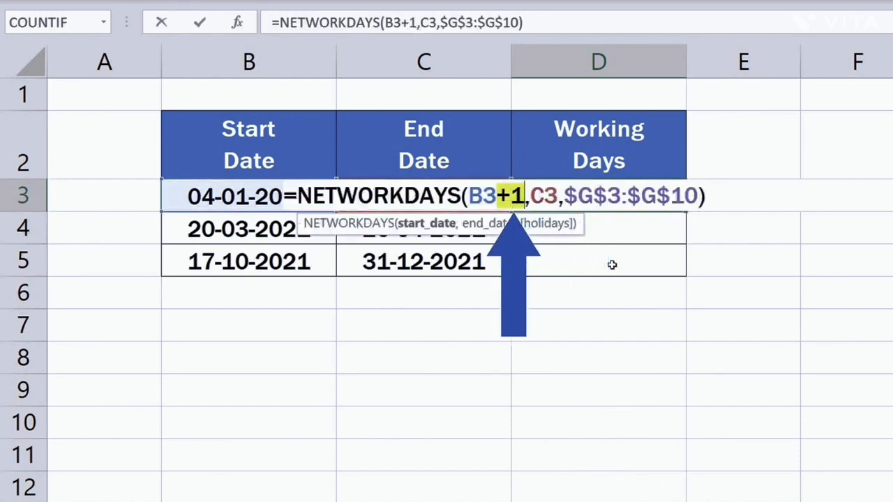
key(Return)
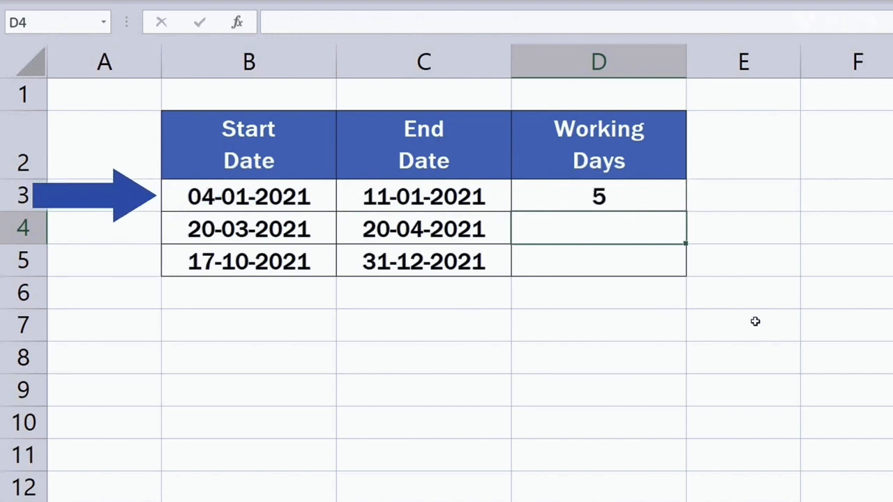
Copy the NETWORKDAYS formula from D3 down through D5
click(680, 207)
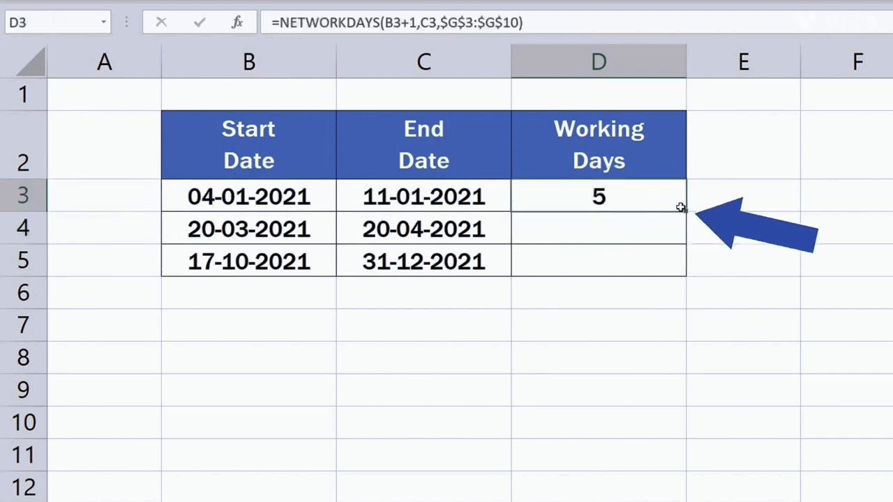
drag(680, 207, 687, 278)
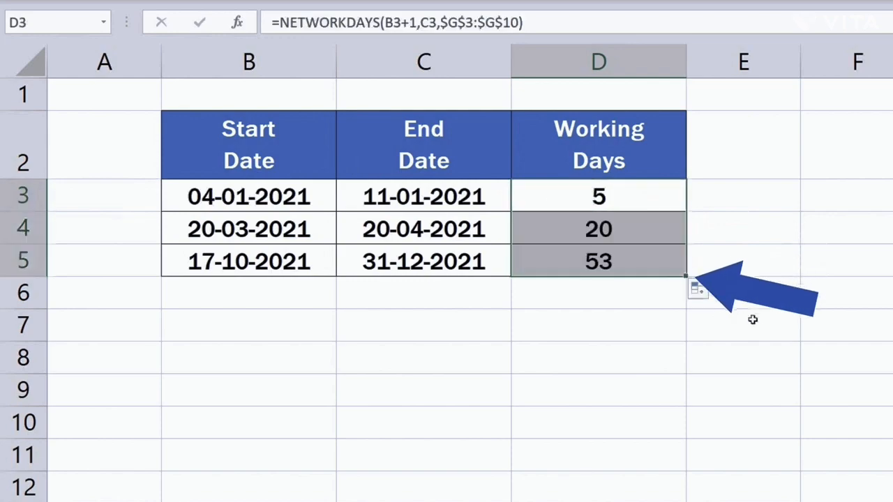
click(755, 326)
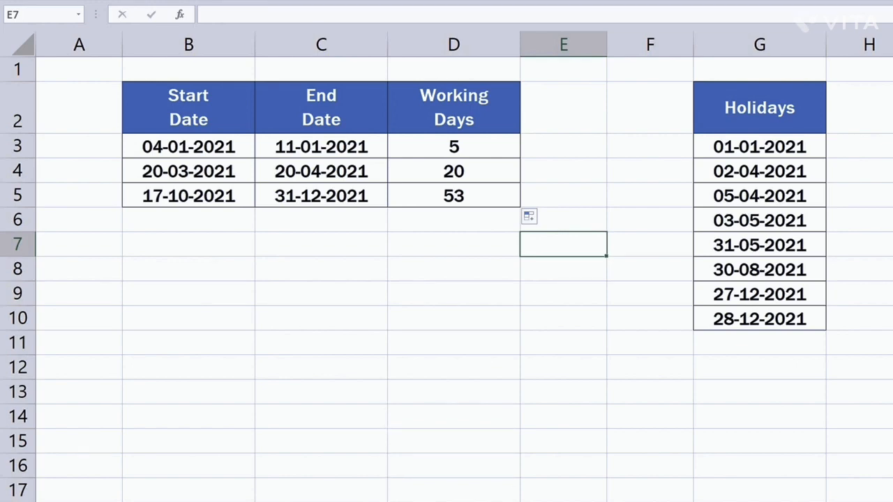
Clear the Working Days formulas from D3:D5
drag(498, 146, 504, 191)
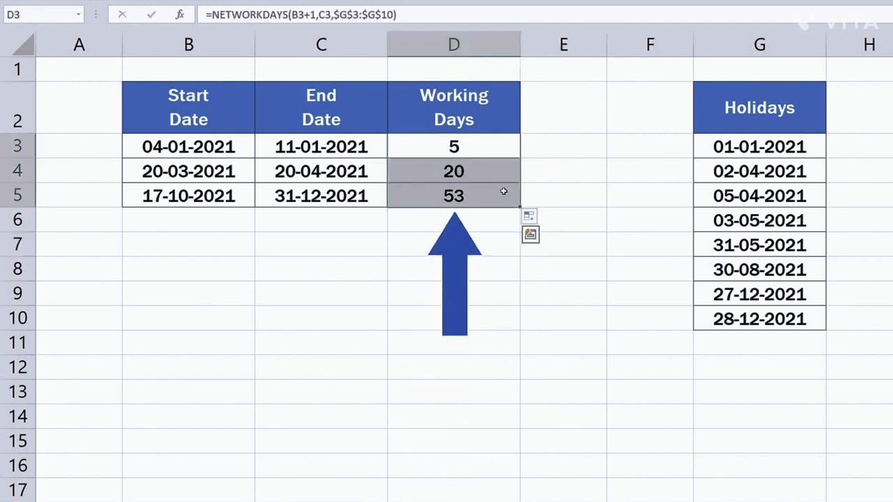
key(Delete)
click(560, 271)
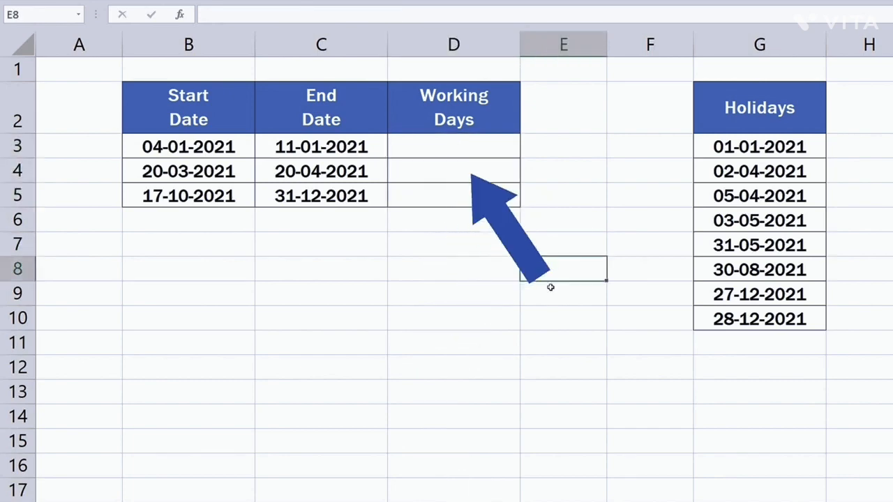
Start a NETWORKDAYS.INTL formula in D3 with B3 as the start date and C3 as the end date
click(442, 152)
text(=net)
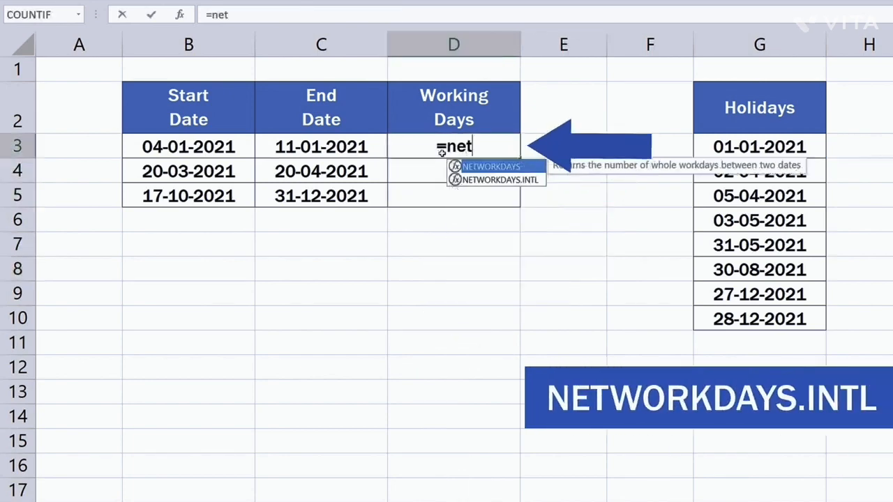
double_click(498, 180)
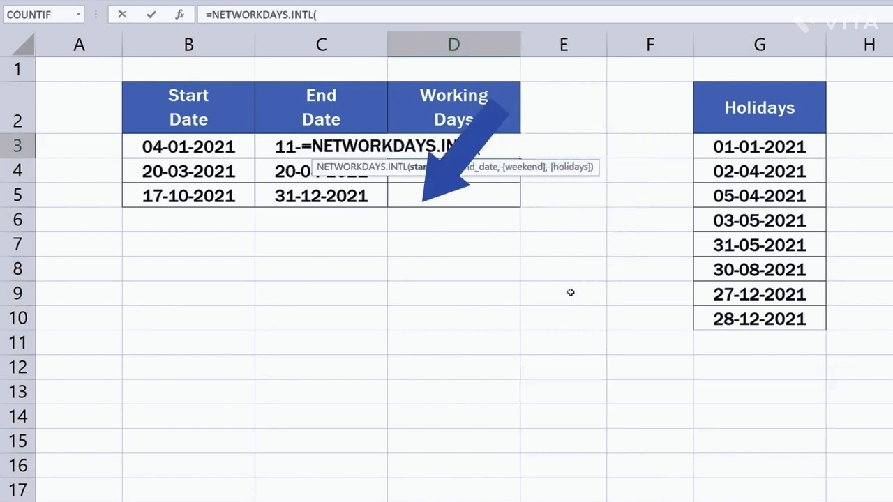
click(230, 147)
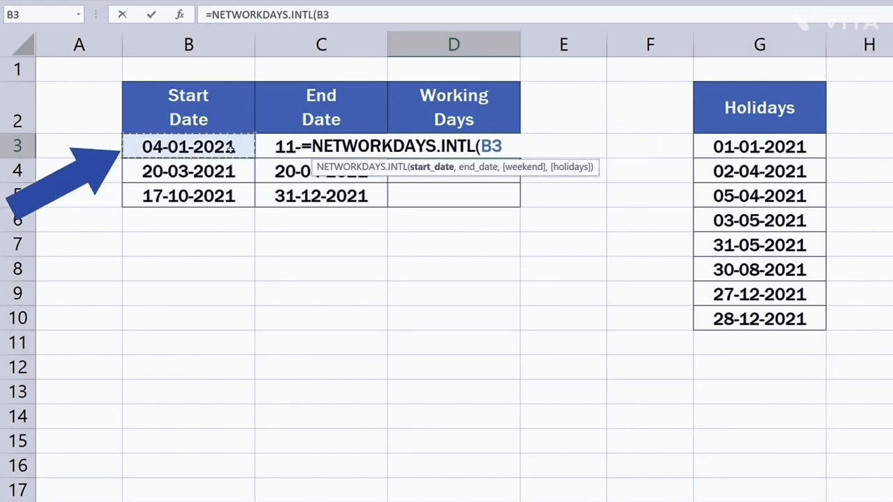
text(,)
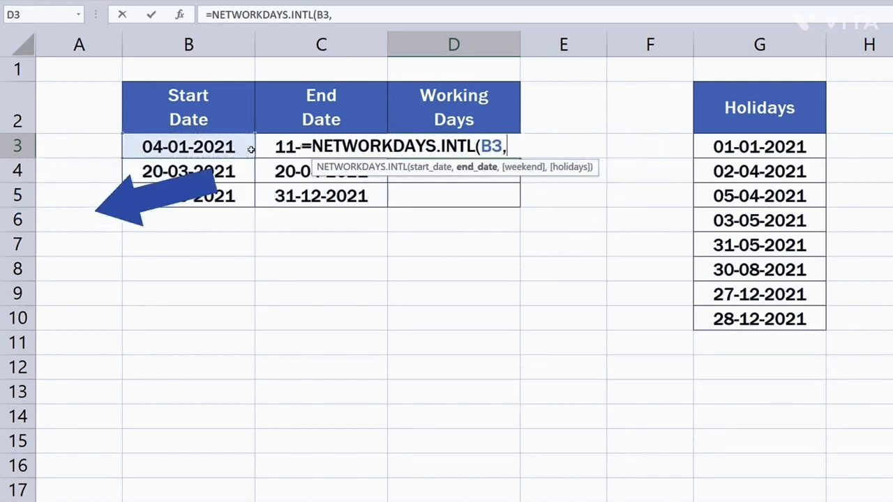
click(280, 146)
text(,)
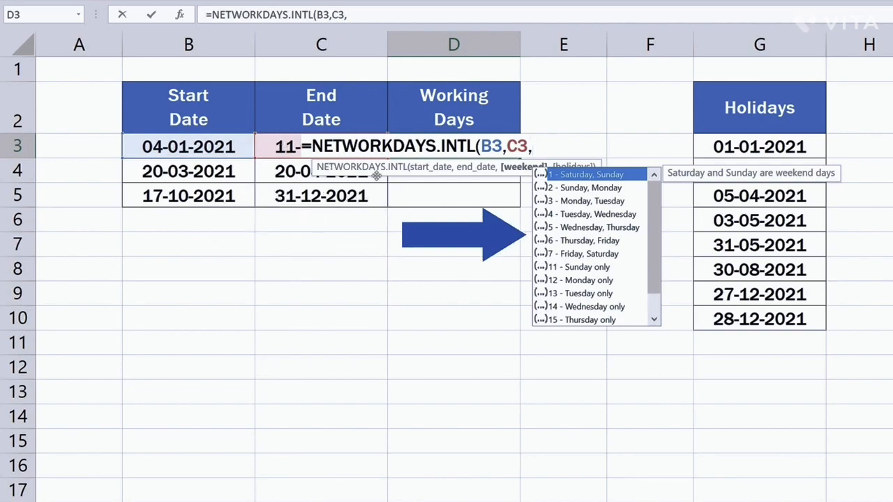
Set the formula's weekend argument to option 11, Sunday only
mouse_move(655, 206)
mouse_down()
mouse_move(662, 224)
mouse_move(663, 199)
mouse_up()
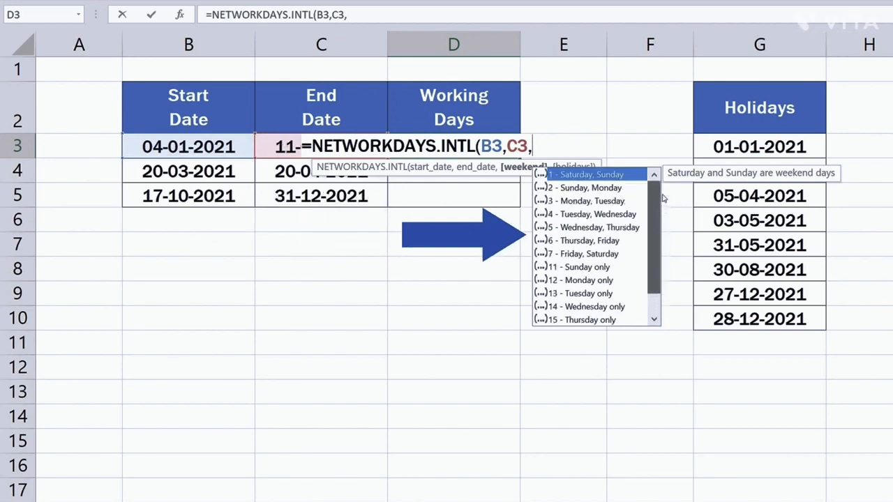
click(601, 268)
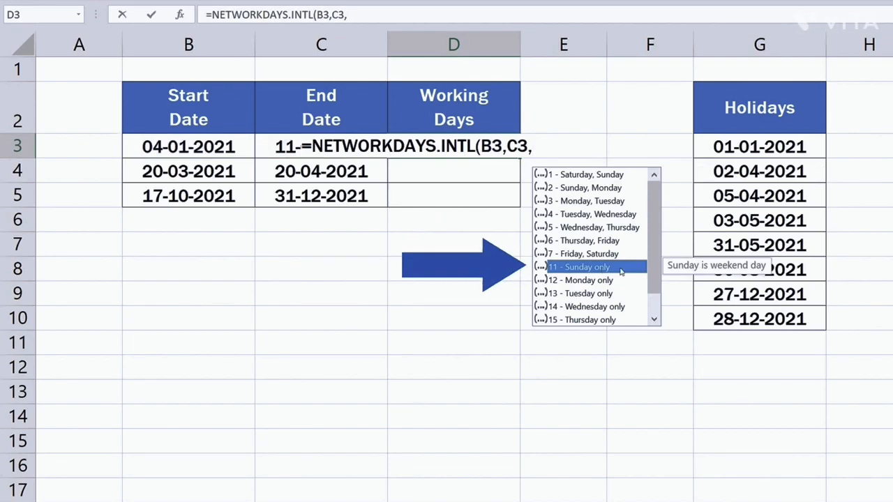
double_click(620, 267)
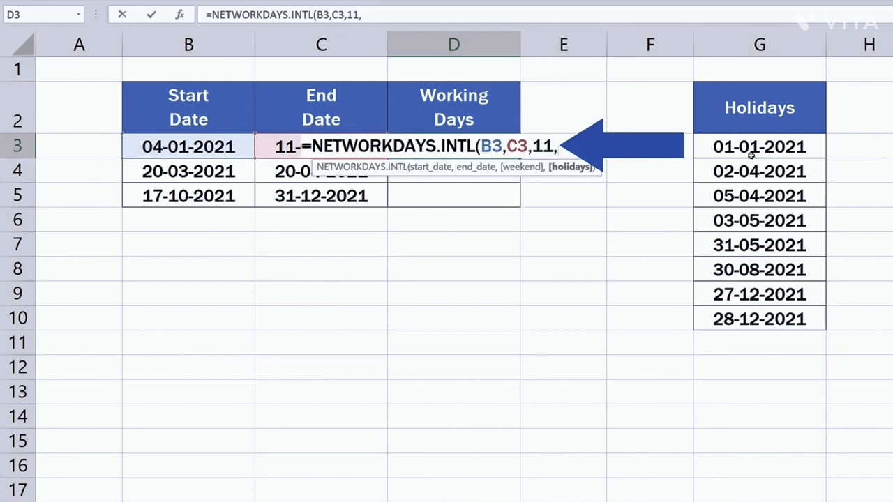
Complete the NETWORKDAYS.INTL formula in D3 with the holiday list as the absolute range $G$3:$G$10
drag(751, 155, 783, 319)
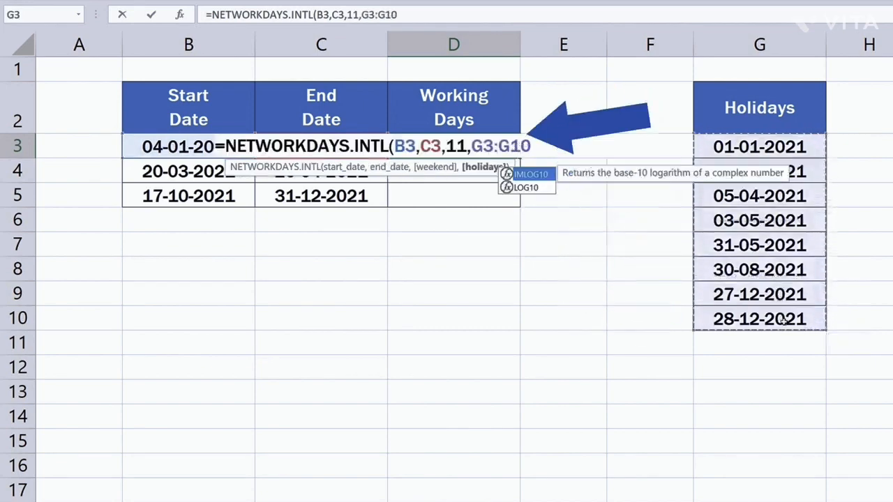
key(F4)
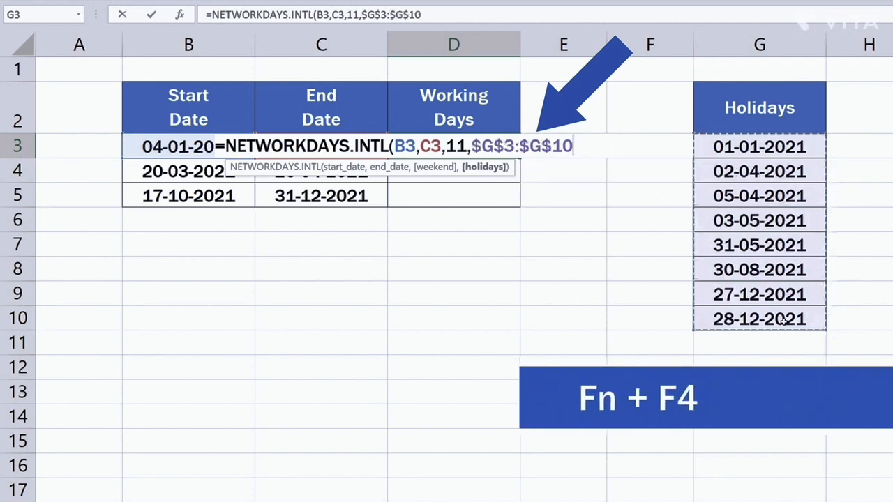
text())
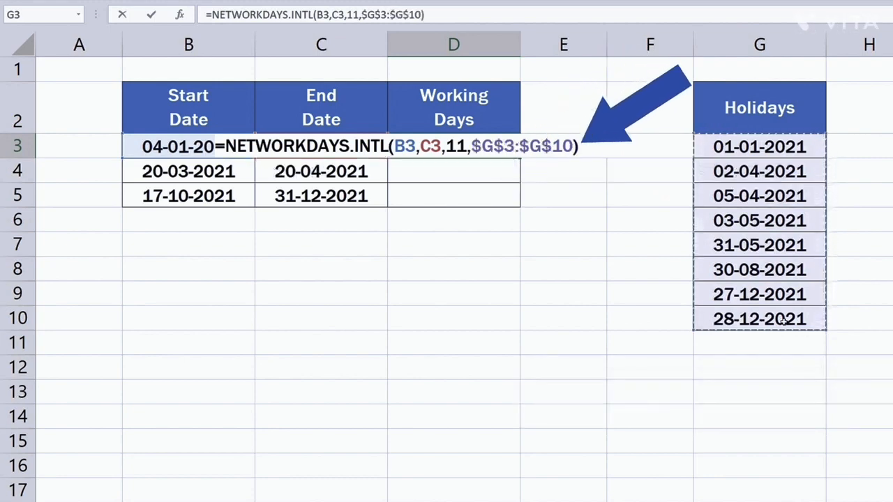
key(Return)
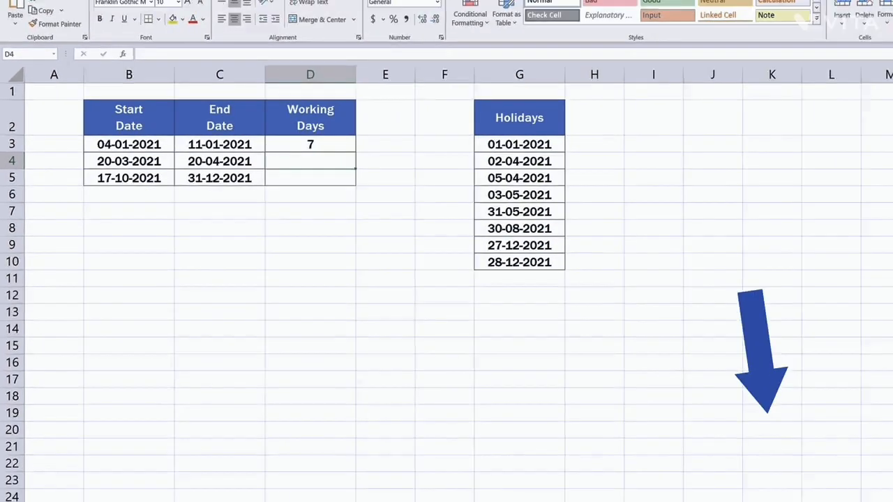
Check the first row's date range against the system calendar, two months back
click(878, 493)
click(858, 237)
click(858, 237)
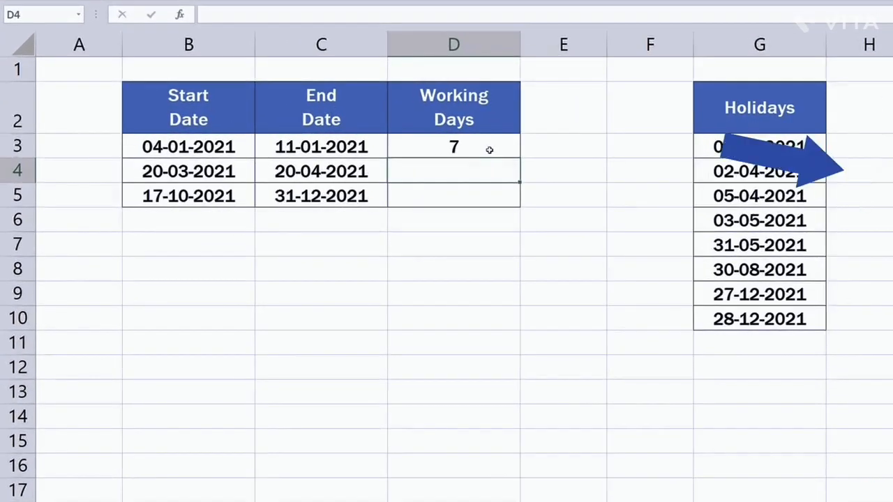
Copy the NETWORKDAYS.INTL formula from D3 down through D5
click(247, 145)
drag(520, 159, 519, 207)
click(579, 267)
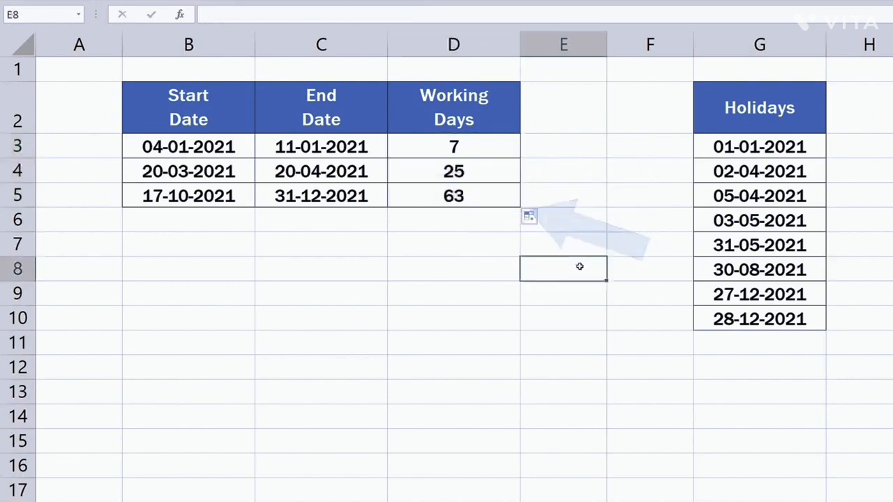